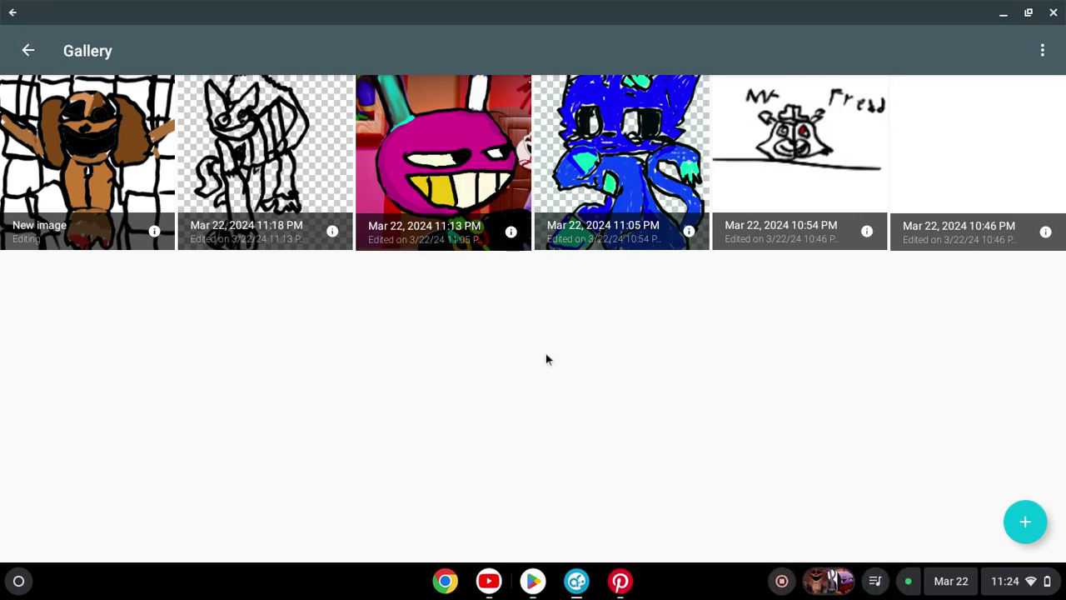
Save the dog drawing, open the blue furry cat, and briefly view the Brushes panel
click(621, 166)
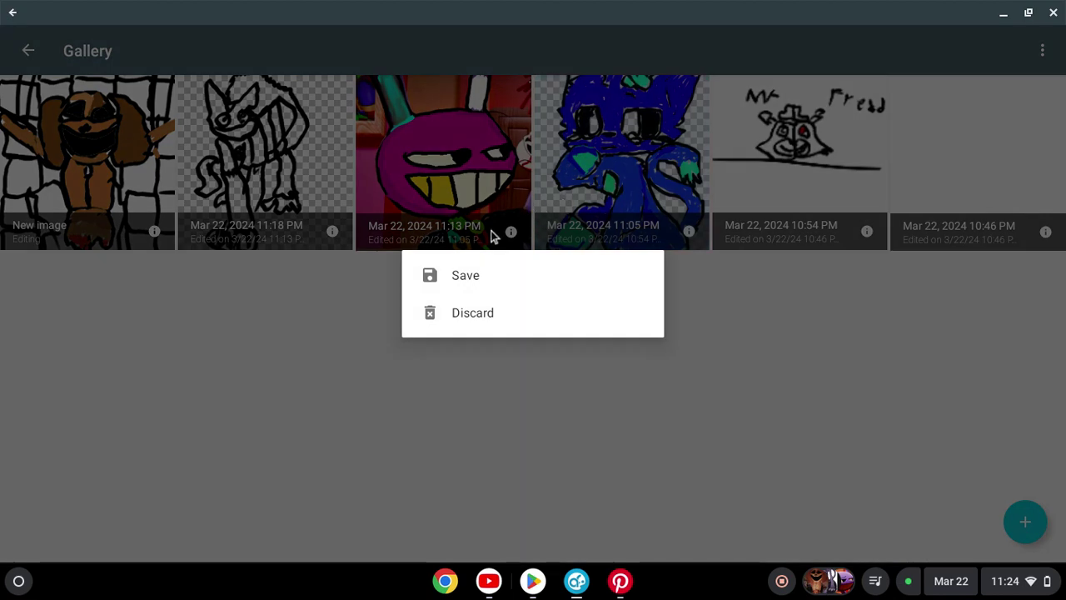
click(469, 276)
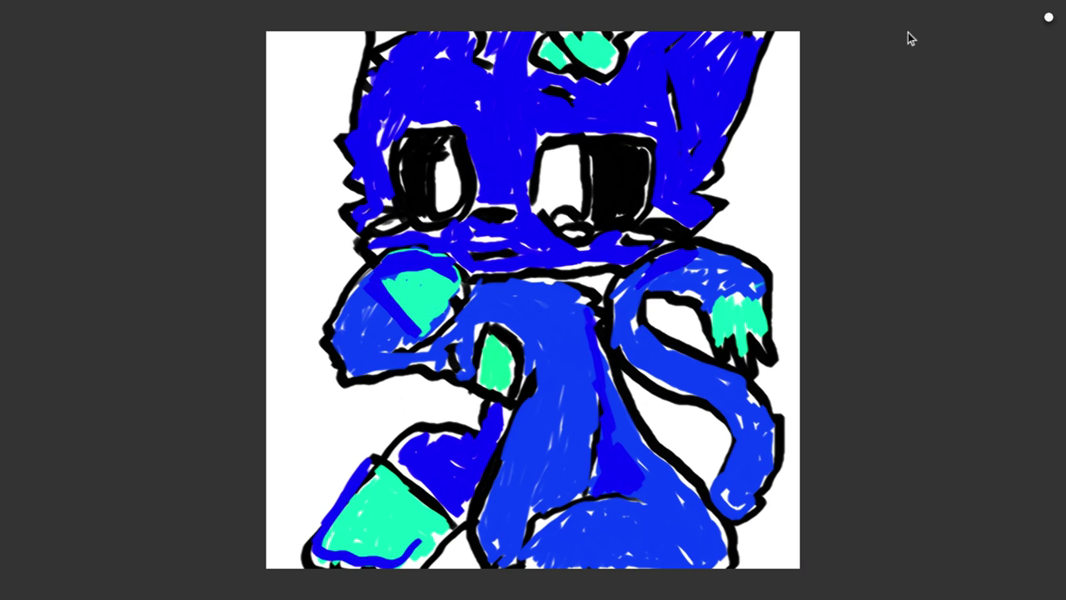
click(1049, 17)
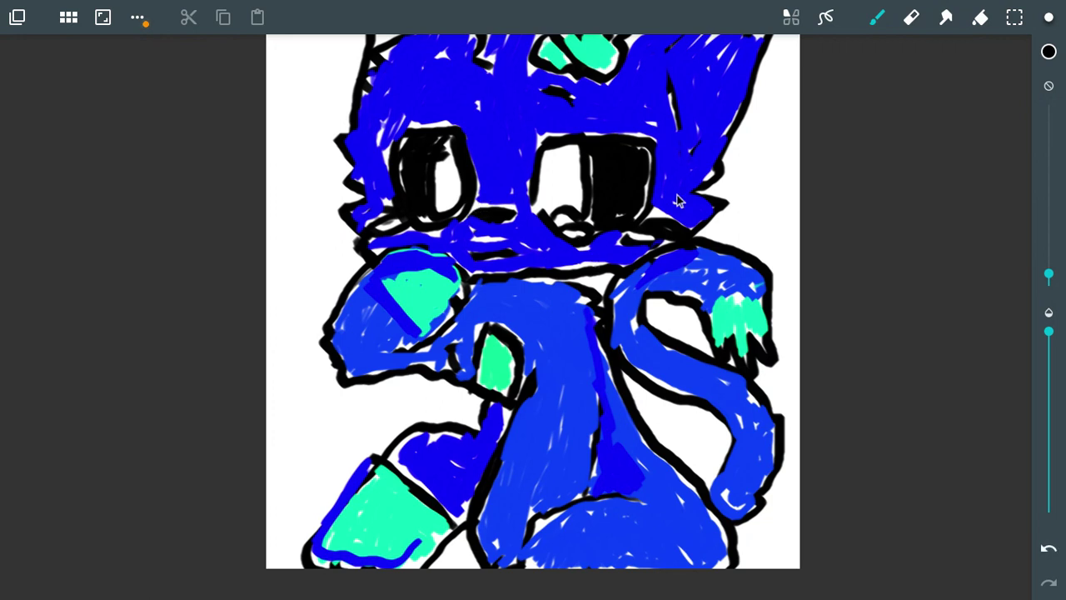
click(876, 18)
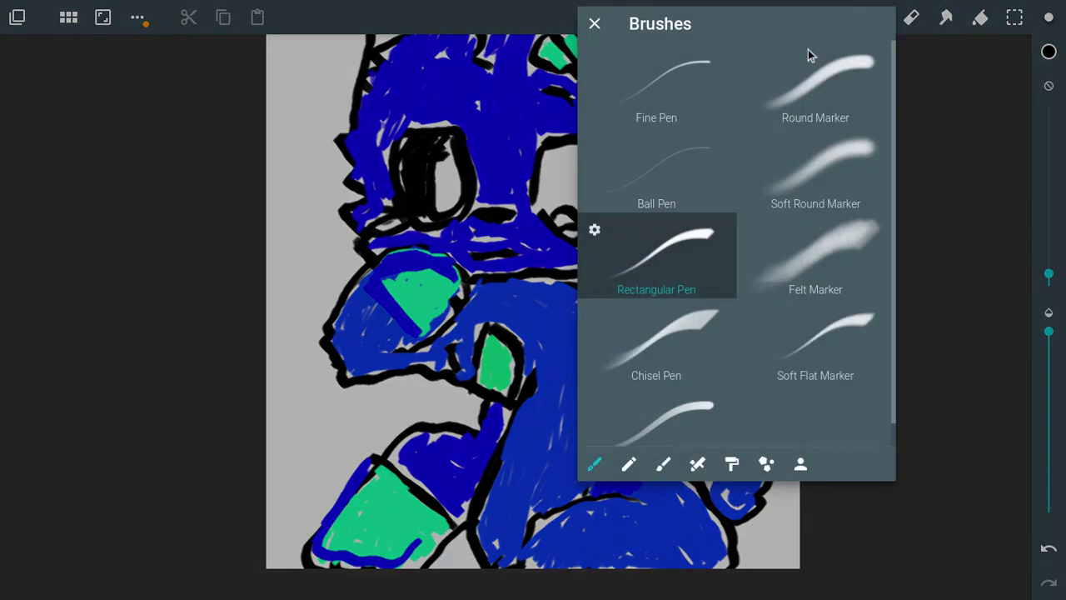
click(595, 23)
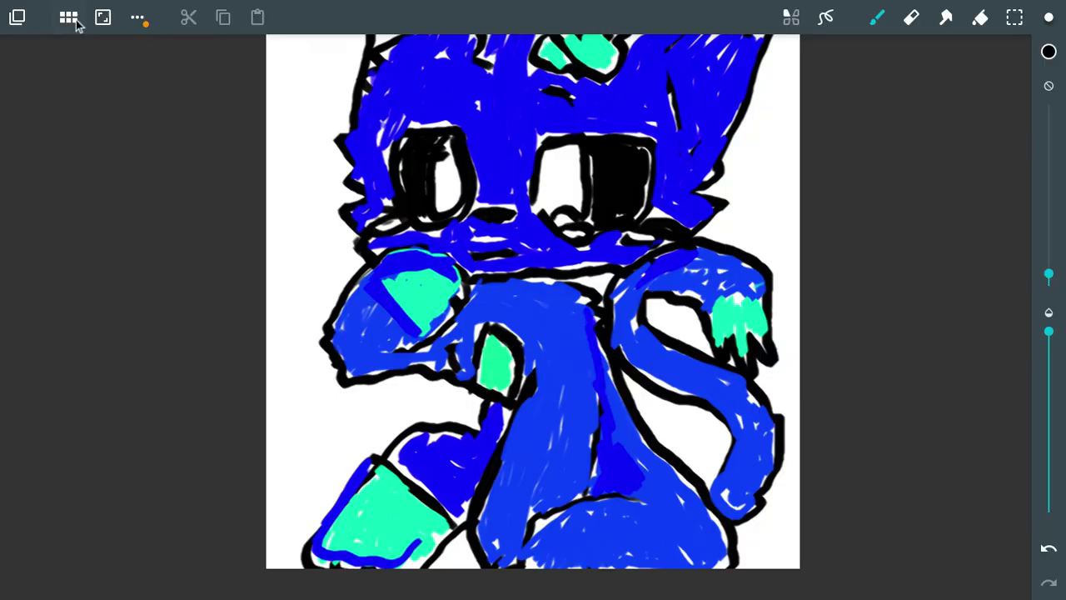
Save the blue cat, open the brown dog drawing with toolbars, then return to the gallery
click(69, 18)
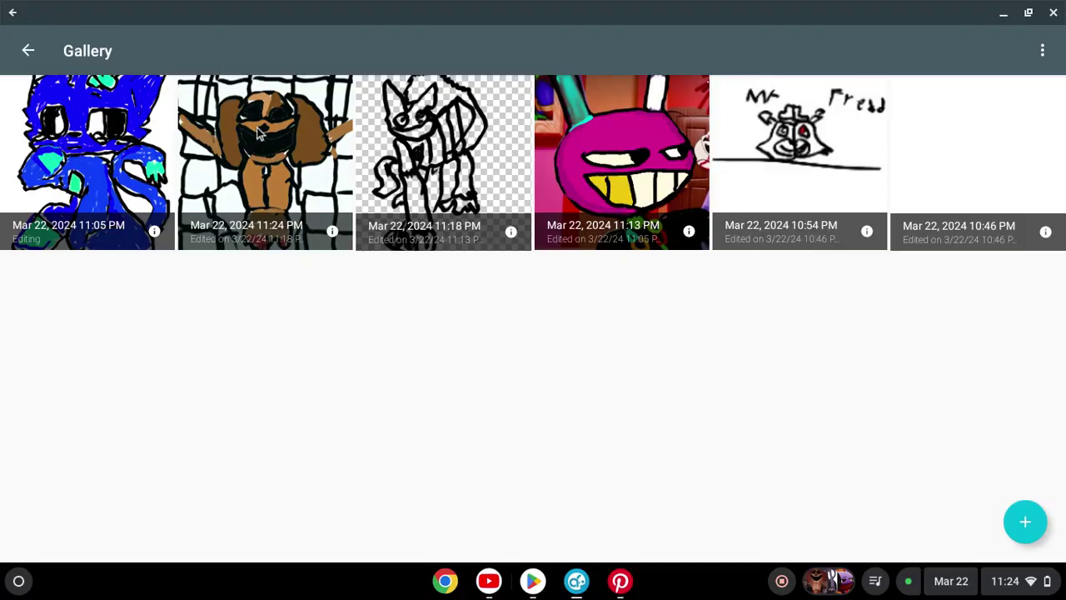
click(284, 176)
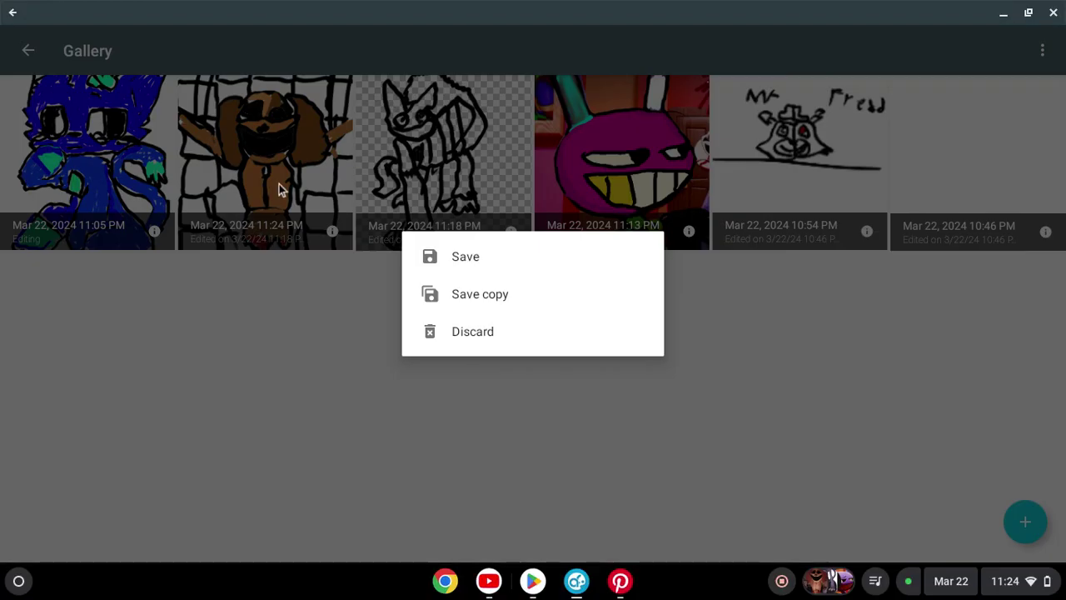
click(466, 262)
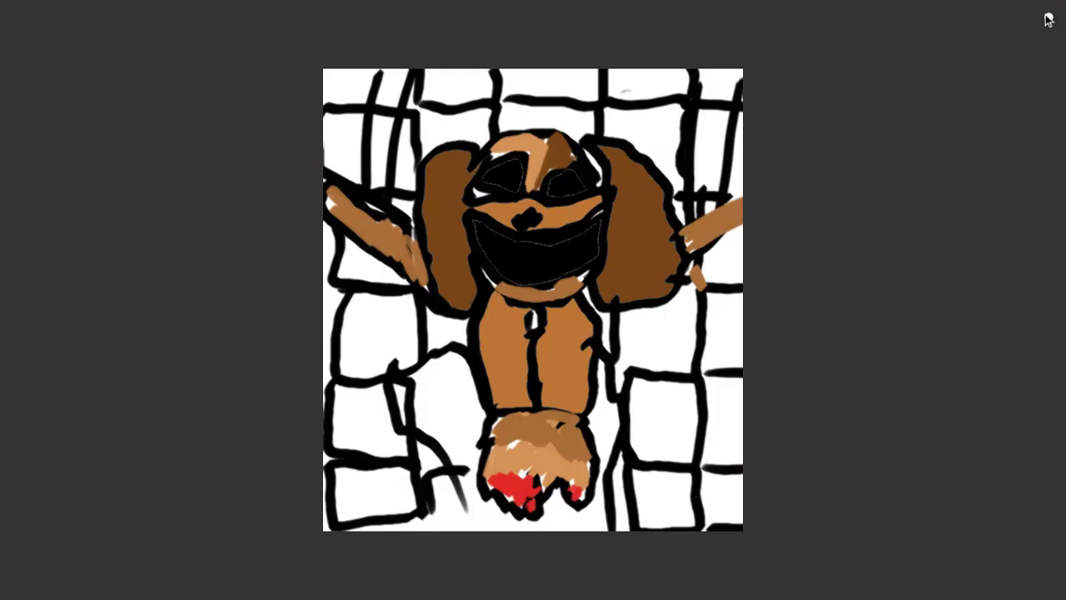
click(1050, 18)
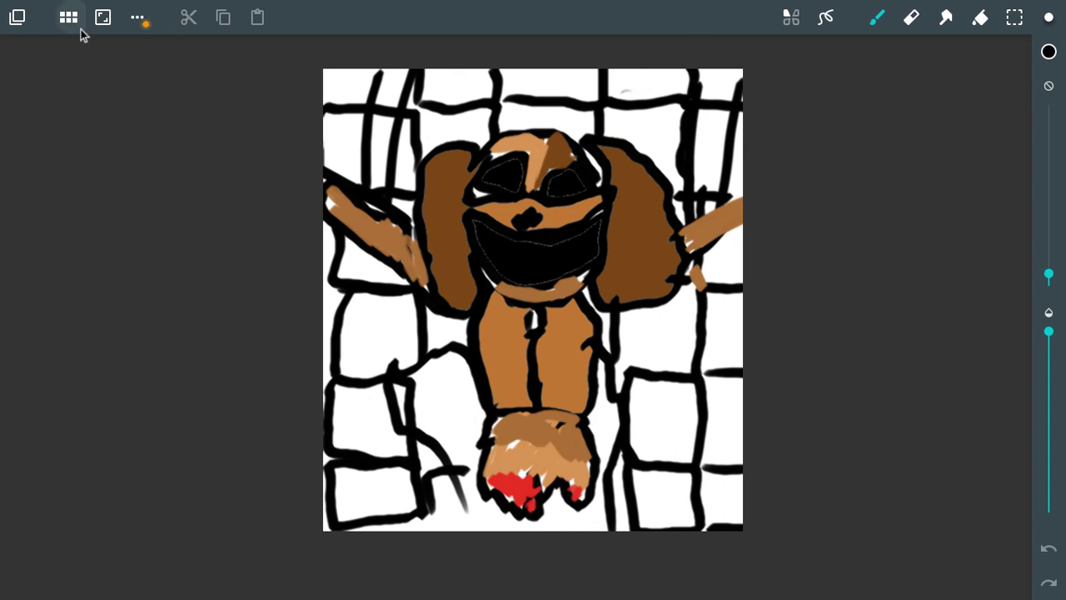
click(68, 17)
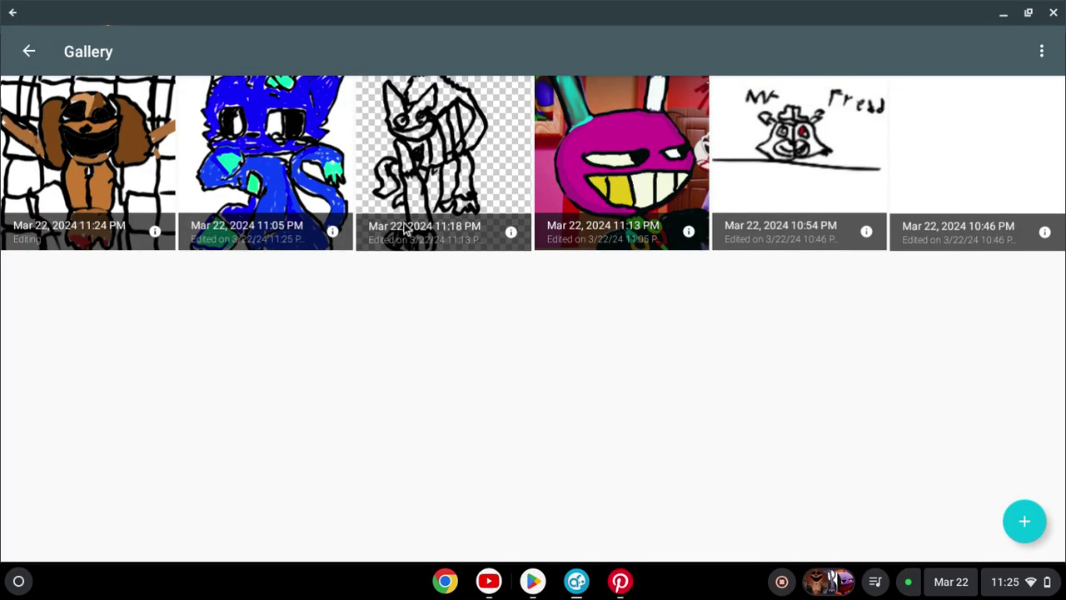
Open the magenta bunny drawing with toolbars and the Layers panel showing
click(609, 171)
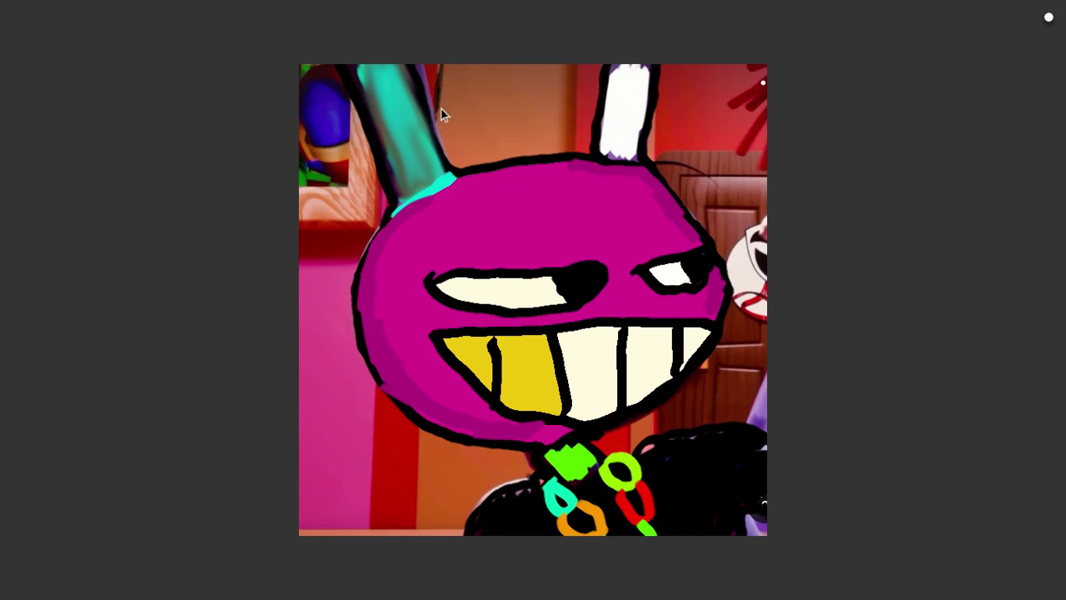
click(1049, 17)
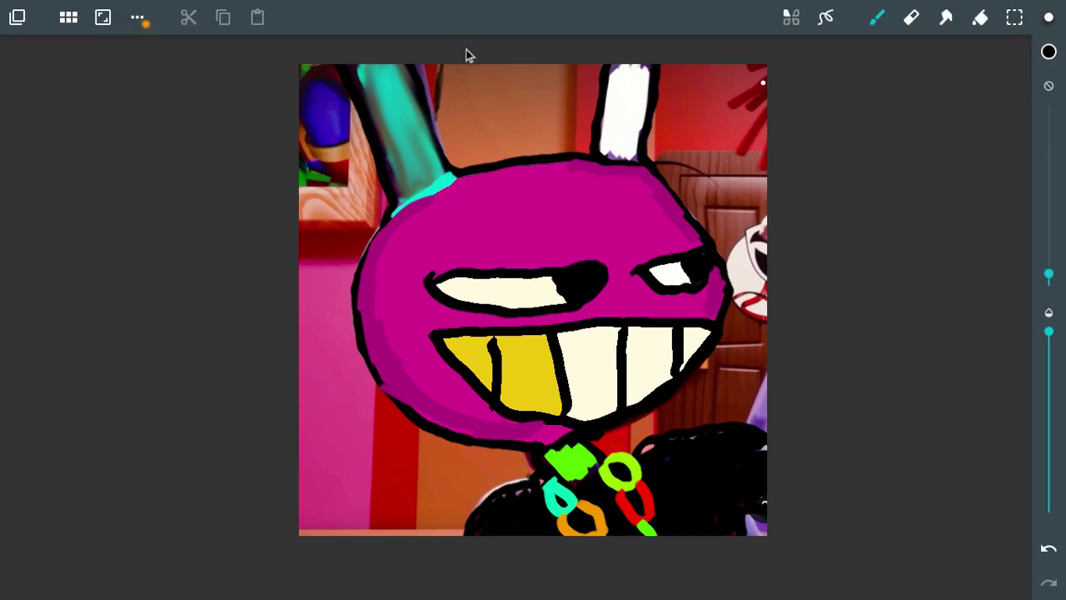
click(17, 16)
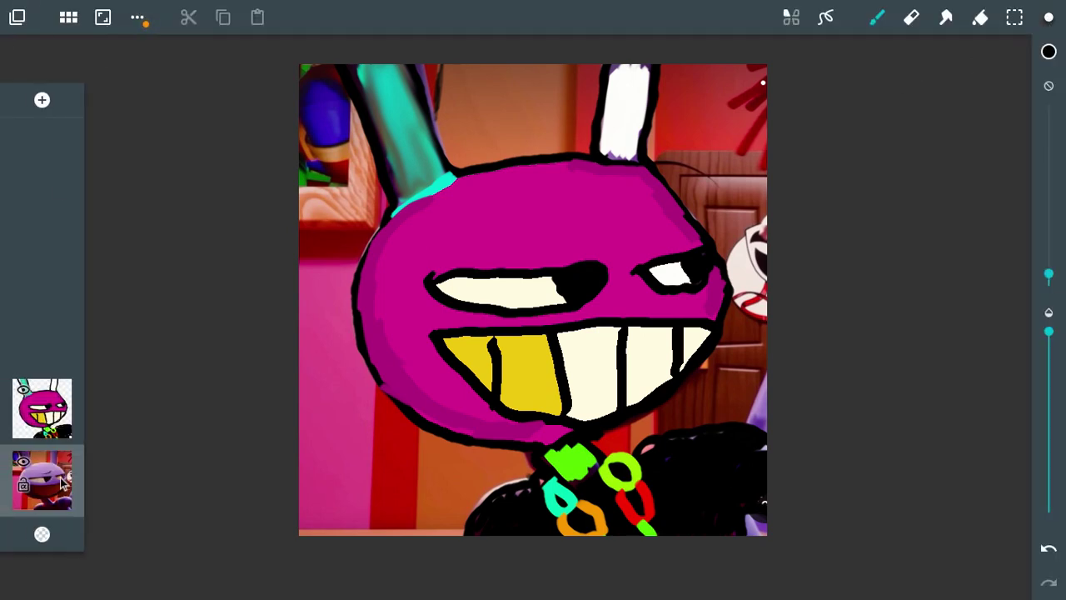
Hide and reshow the painted layer to check the reference photo, then return to the gallery
click(42, 408)
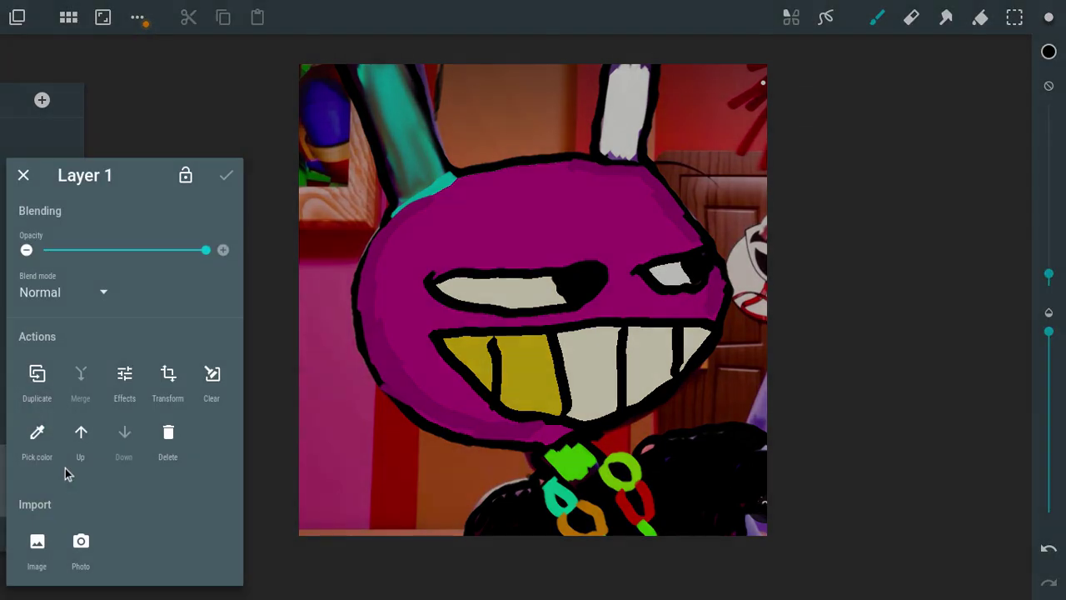
click(24, 175)
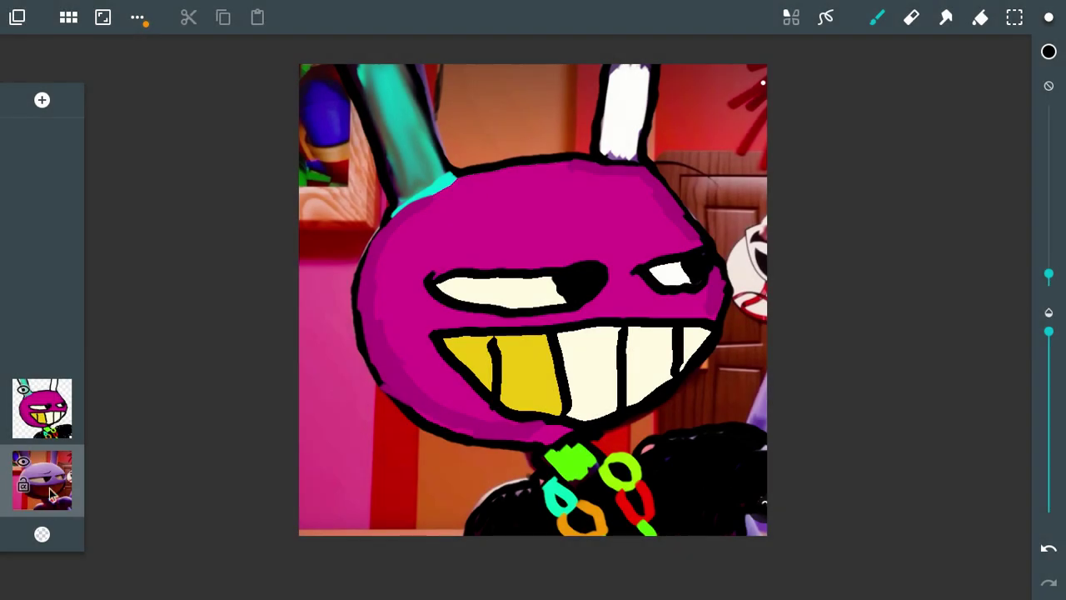
click(23, 393)
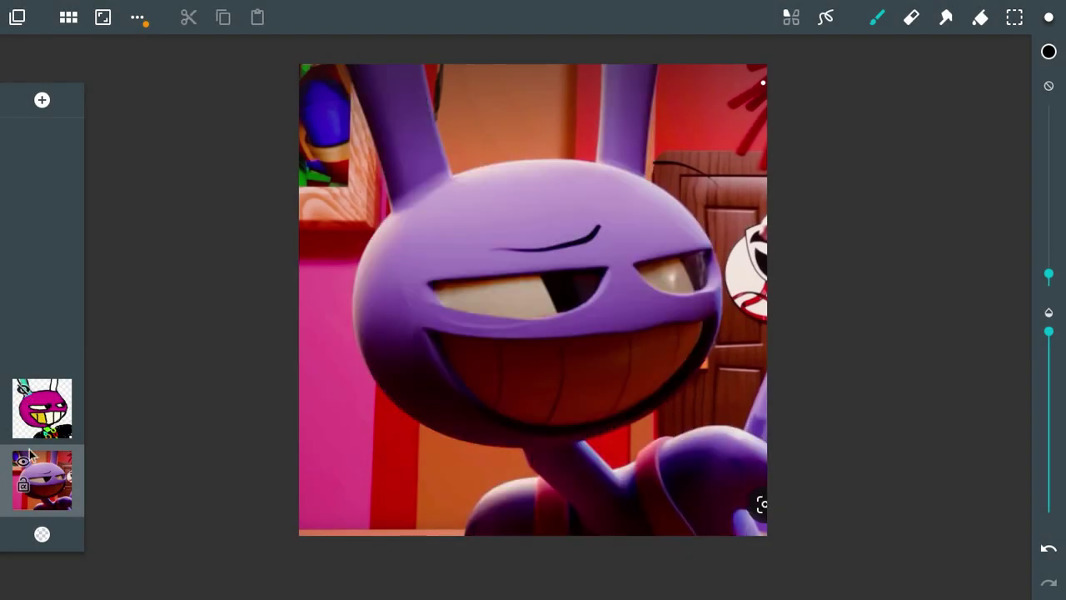
click(24, 394)
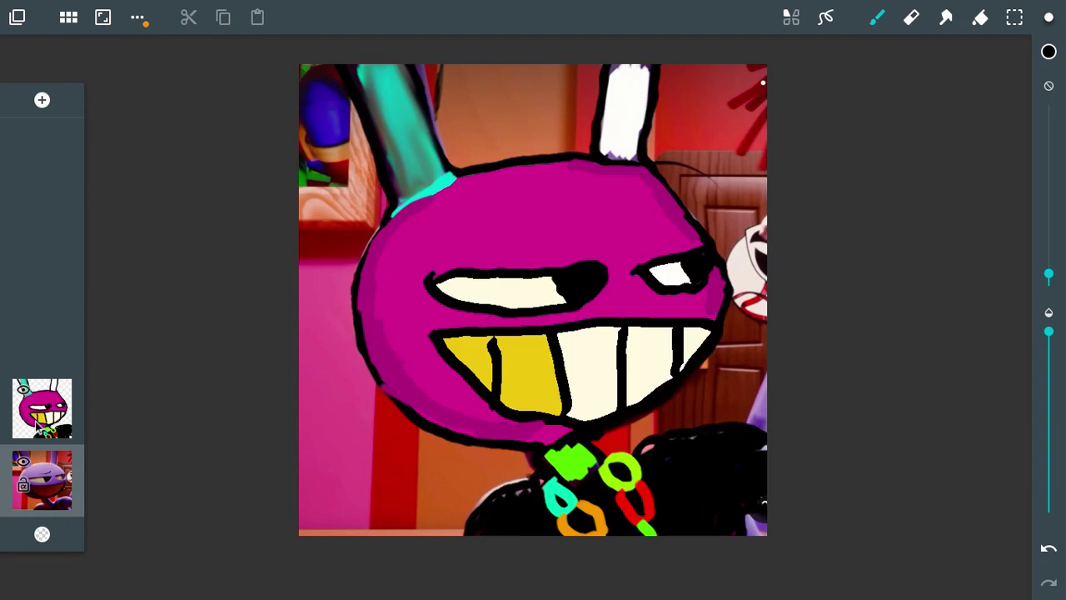
click(68, 17)
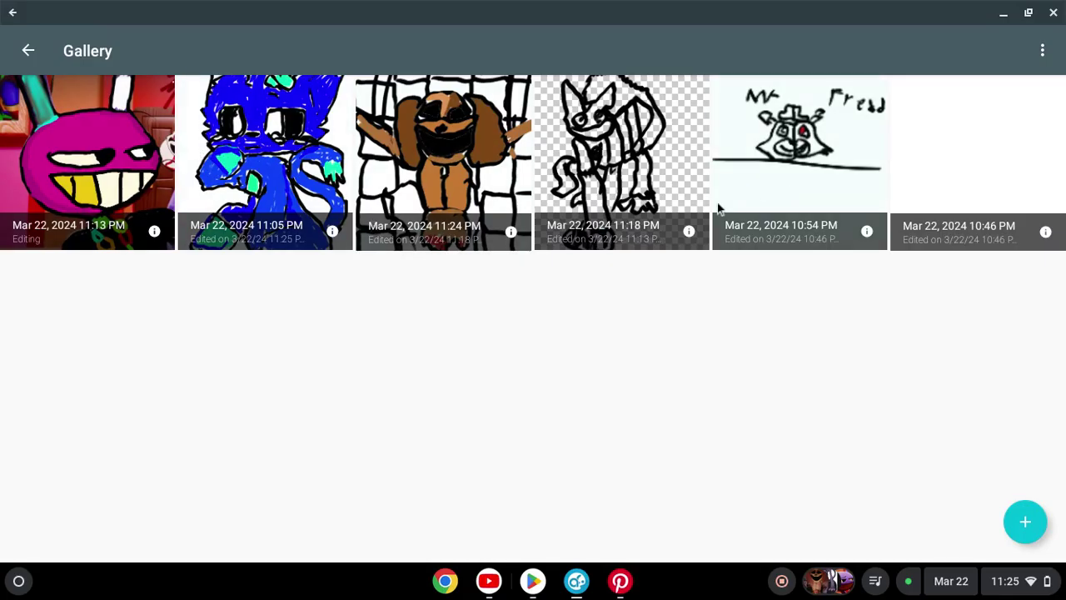
Save the bunny, open the black line-art creature, and go back to the gallery
click(615, 203)
click(548, 242)
click(556, 250)
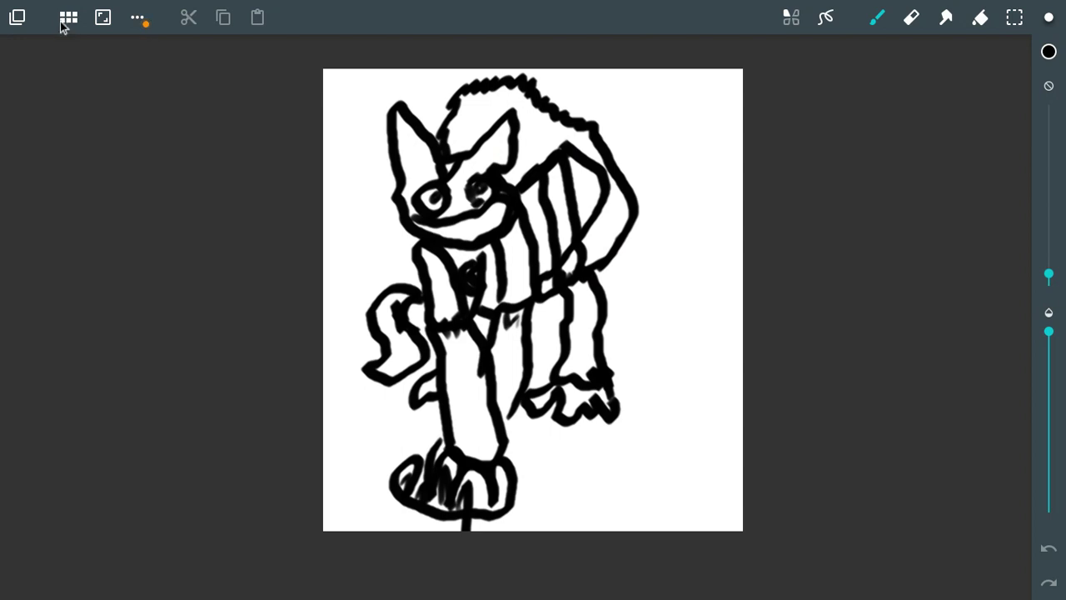
click(68, 18)
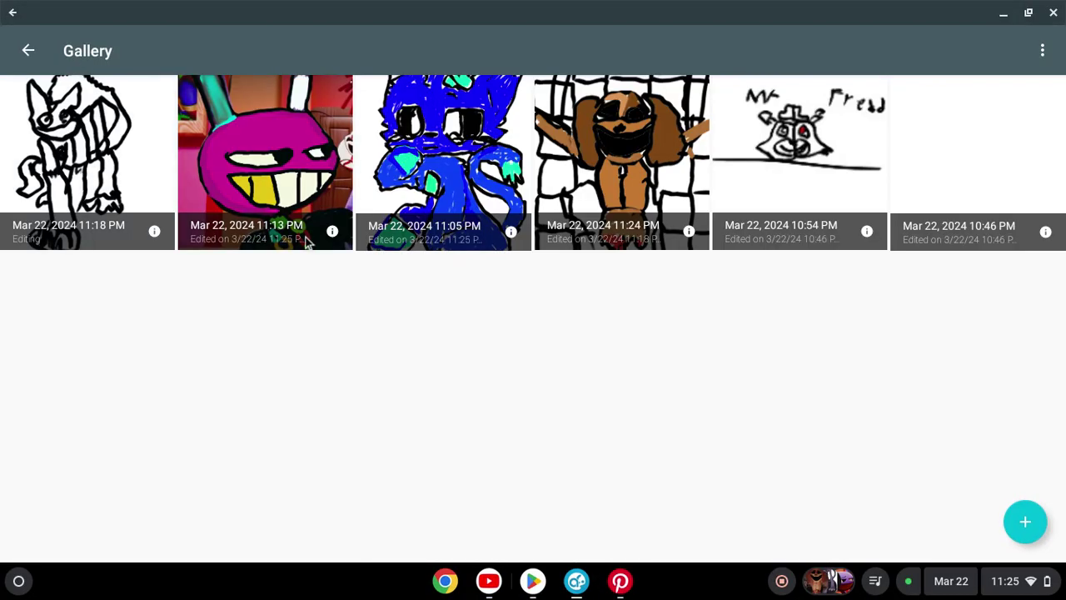